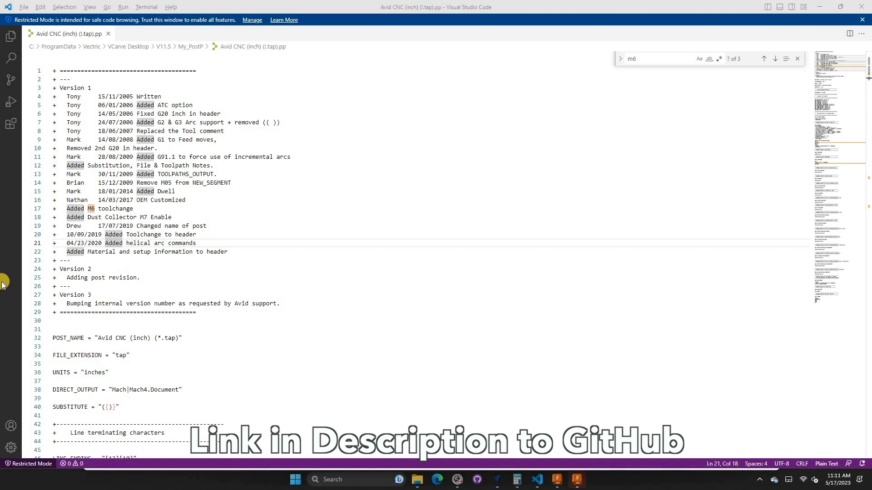
Step: Find and select the header's T[T]M6 and G43 H[T] lines at lines 101-102
{"action": "left_click", "coordinate": [184, 87]}
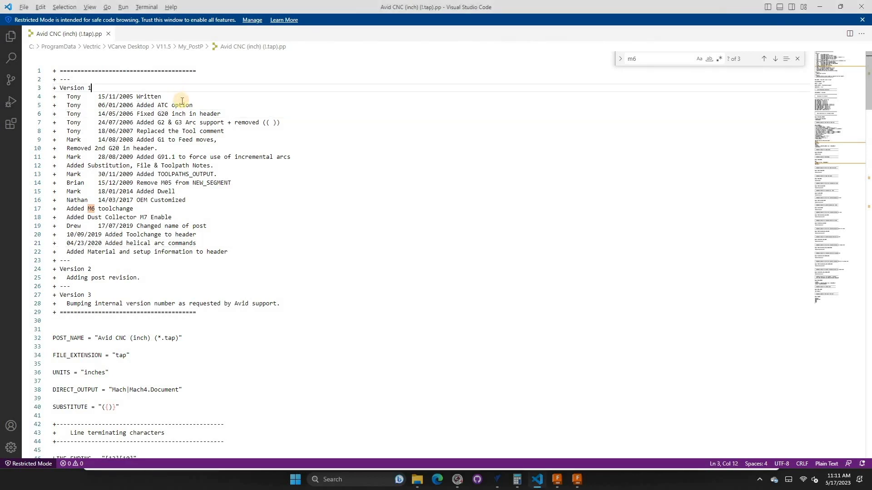
{"action": "key", "text": "F3"}
{"action": "key", "text": "F3"}
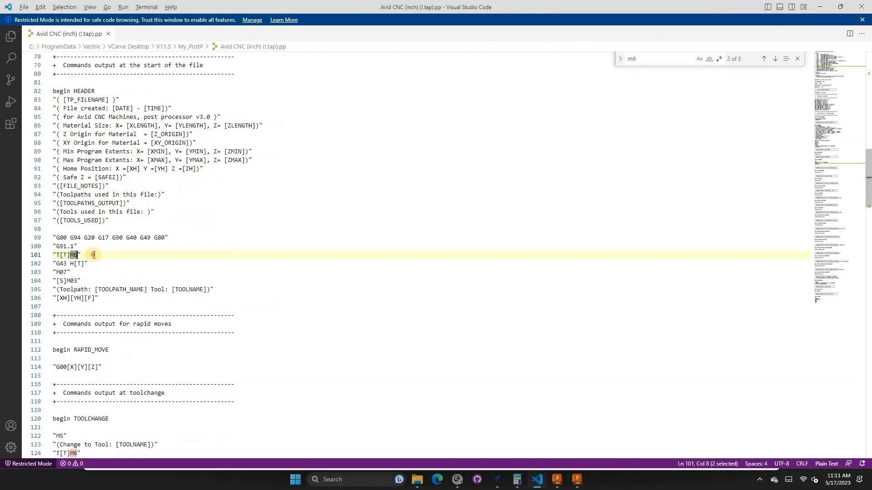
{"action": "left_click", "coordinate": [94, 254]}
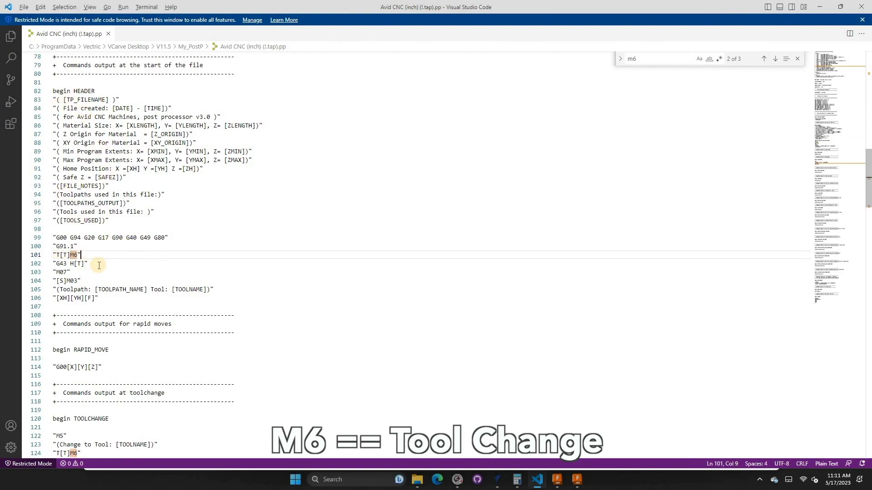
{"action": "left_click_drag", "start_coordinate": [96, 264], "coordinate": [52, 255]}
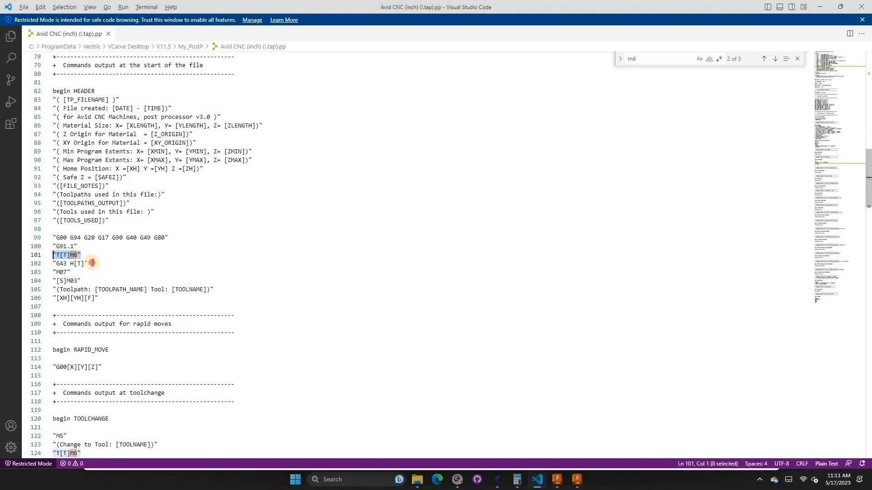
{"action": "left_click_drag", "start_coordinate": [92, 263], "coordinate": [73, 263]}
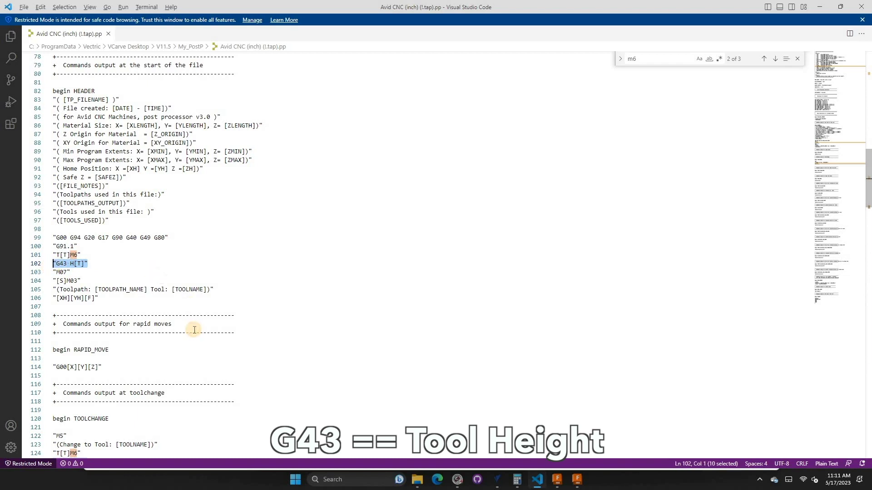
Step: Find and select the toolchange block's T[T]M6 and G43 H[T] lines at lines 124-125
{"action": "key", "text": "F3"}
{"action": "scroll", "coordinate": [194, 330], "scroll_direction": "down", "scroll_amount": 4}
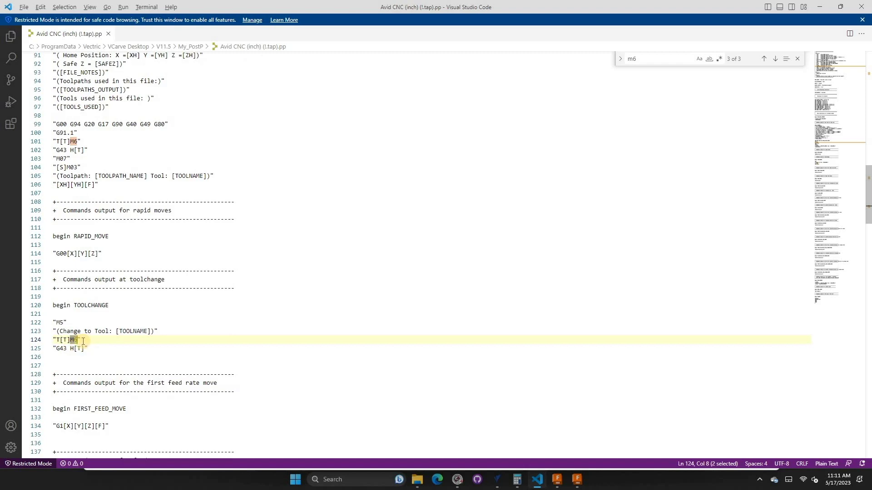
{"action": "left_click_drag", "start_coordinate": [81, 340], "coordinate": [57, 340]}
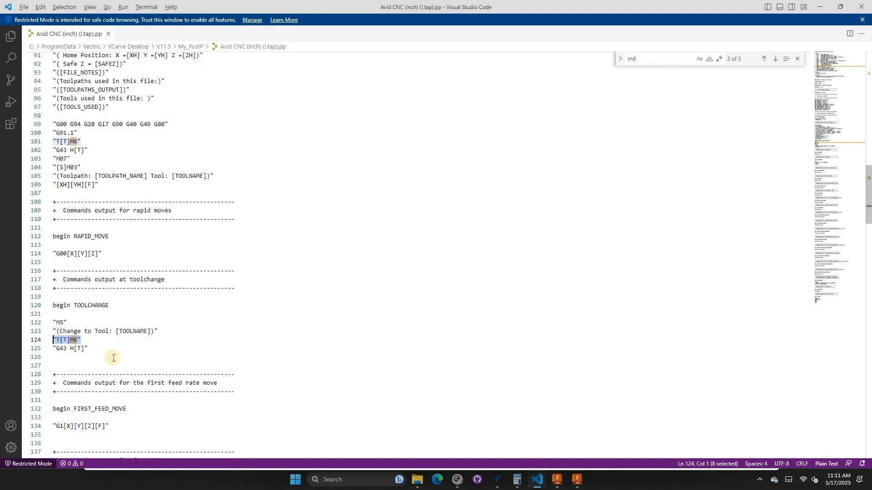
{"action": "left_click_drag", "start_coordinate": [88, 349], "coordinate": [40, 352]}
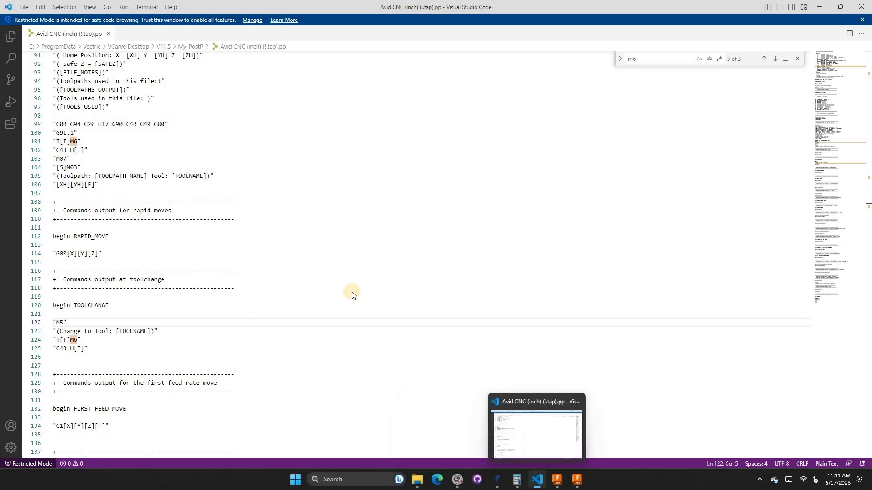
{"action": "key", "text": "alt+Tab"}
Step: Confirm Avid CNC (inch) is listed in Post-Processor Management, after cancelling a stray install prompt
{"action": "left_click", "coordinate": [53, 20]}
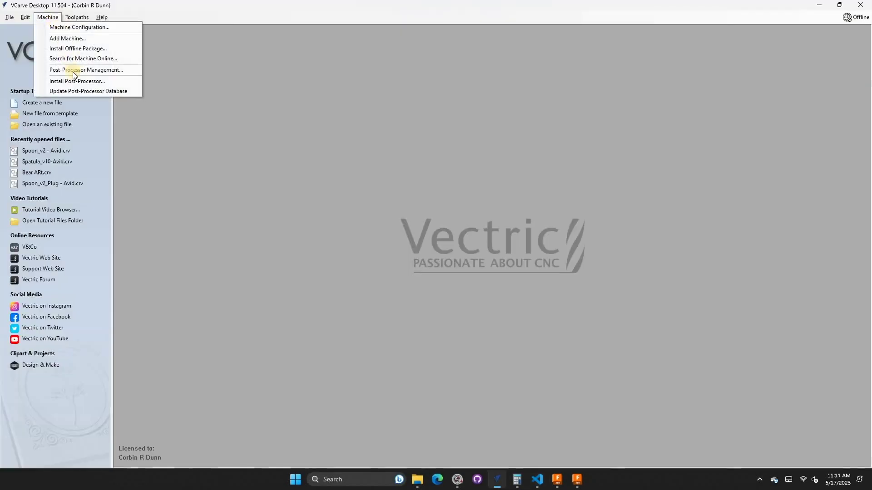
{"action": "key", "text": "Return"}
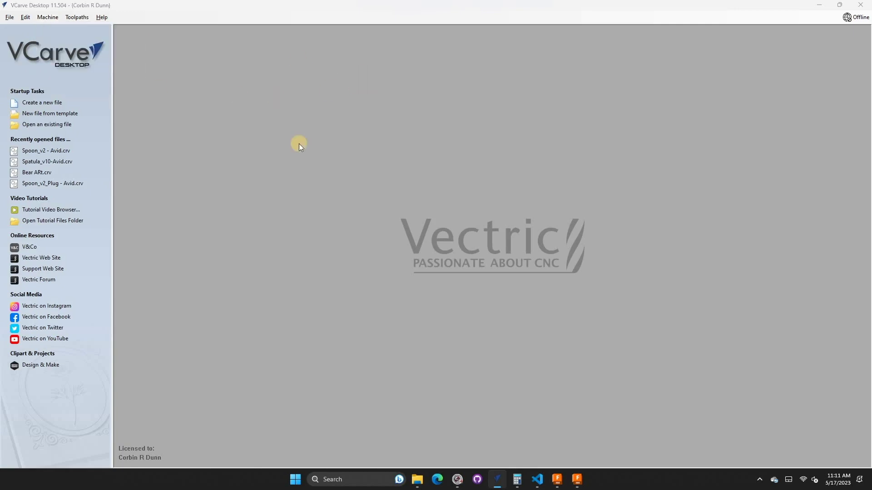
{"action": "left_click", "coordinate": [664, 392]}
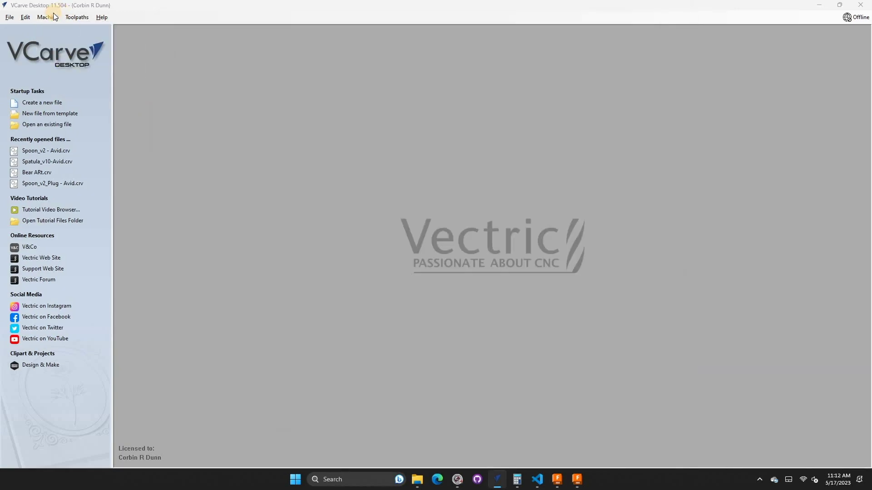
{"action": "left_click", "coordinate": [47, 16]}
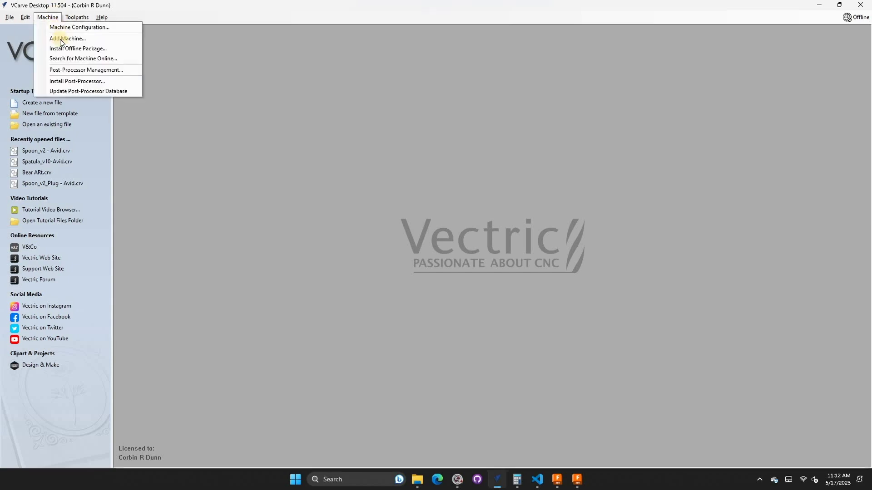
{"action": "left_click", "coordinate": [62, 70]}
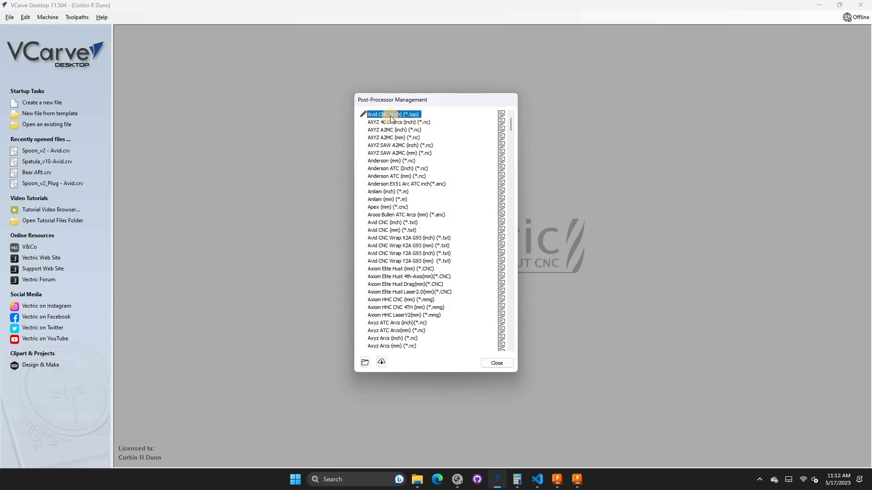
{"action": "left_click", "coordinate": [497, 363]}
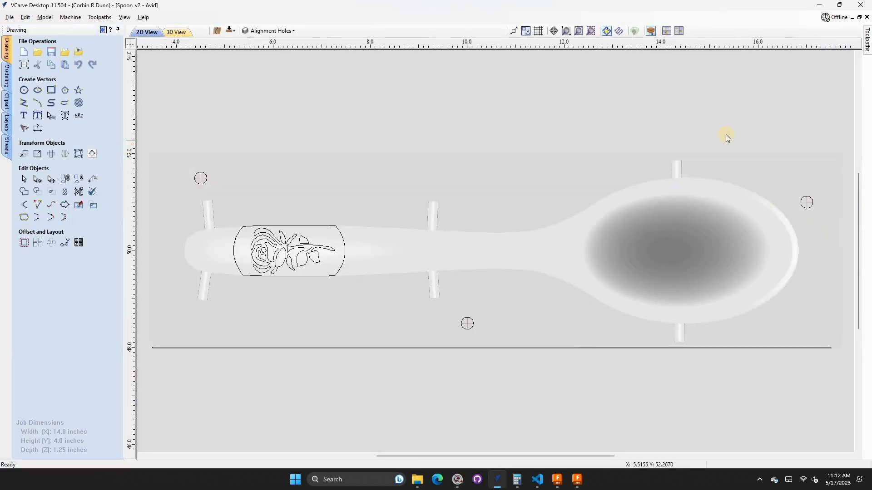
Step: Hide the Drill Alignment holes toolpath and show the VCarve Rose toolpaths
{"action": "left_click", "coordinate": [868, 42]}
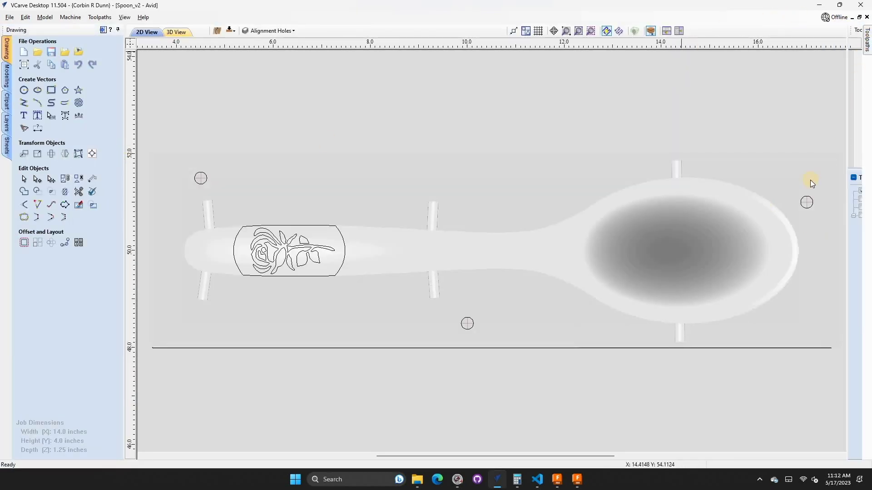
{"action": "left_click", "coordinate": [749, 190]}
{"action": "left_click", "coordinate": [749, 215]}
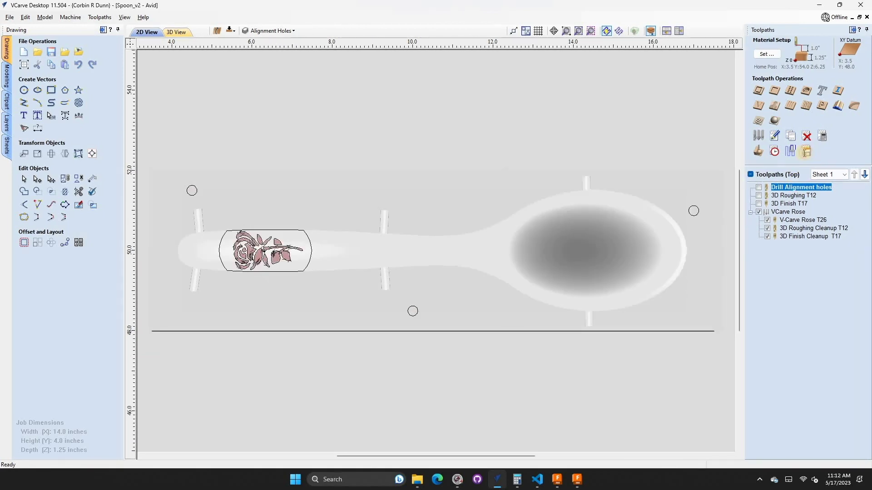
Step: Confirm Avid CNC (inch) (*.tap) as the post-processor in the Save Toolpaths options
{"action": "left_click", "coordinate": [796, 151]}
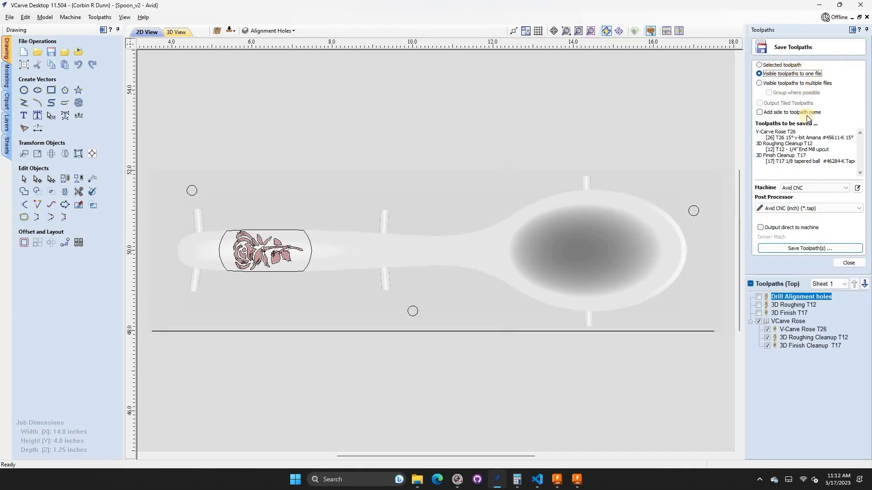
{"action": "left_click", "coordinate": [792, 210]}
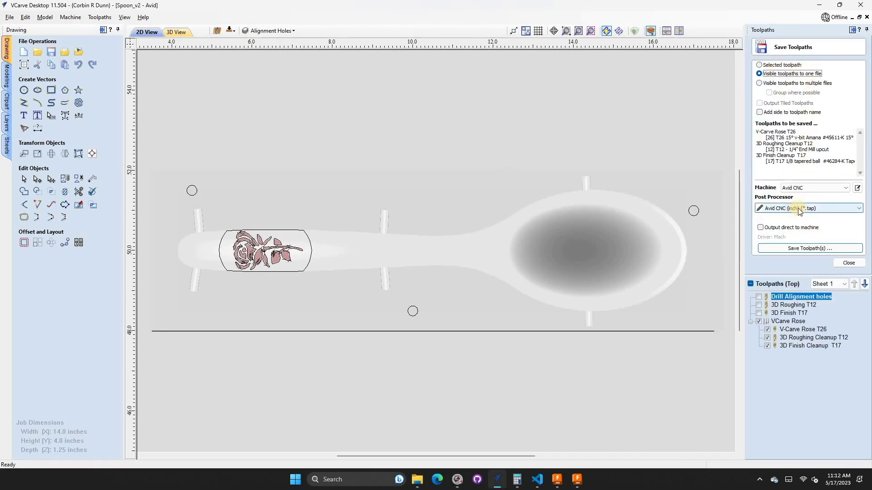
{"action": "left_click", "coordinate": [858, 268]}
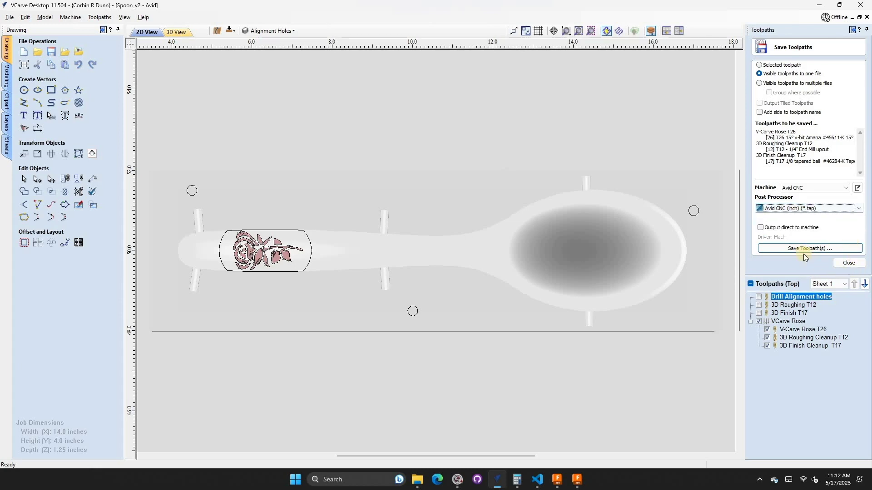
{"action": "left_click", "coordinate": [844, 261]}
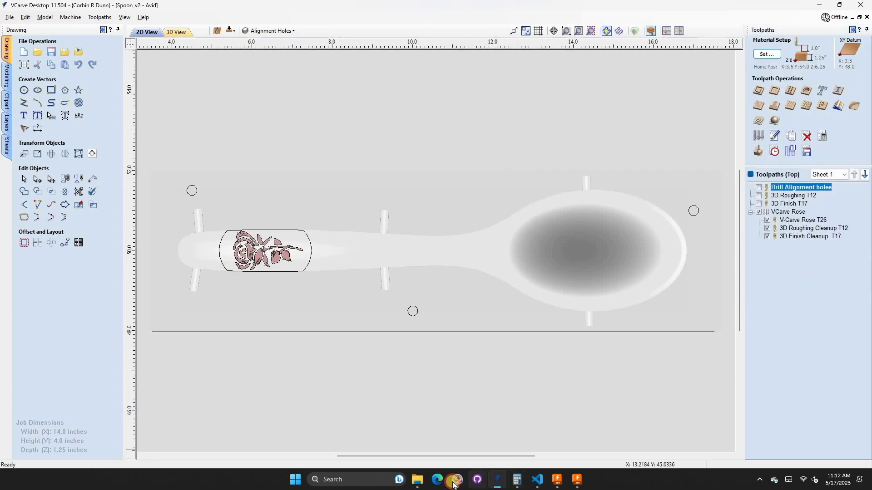
{"action": "left_click", "coordinate": [456, 482]}
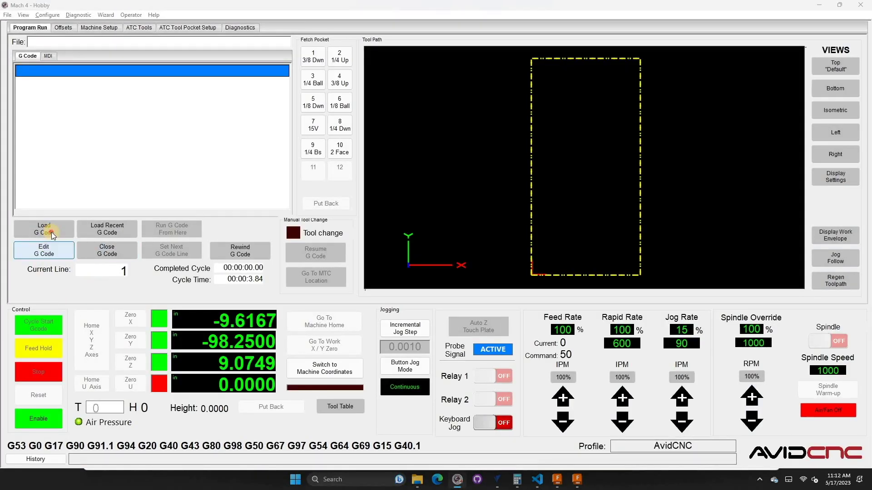
Step: Load 1 - Bowl Bottom.tap from the Concept Bowl SHALLOW v1 folder into Mach4
{"action": "left_click", "coordinate": [51, 231]}
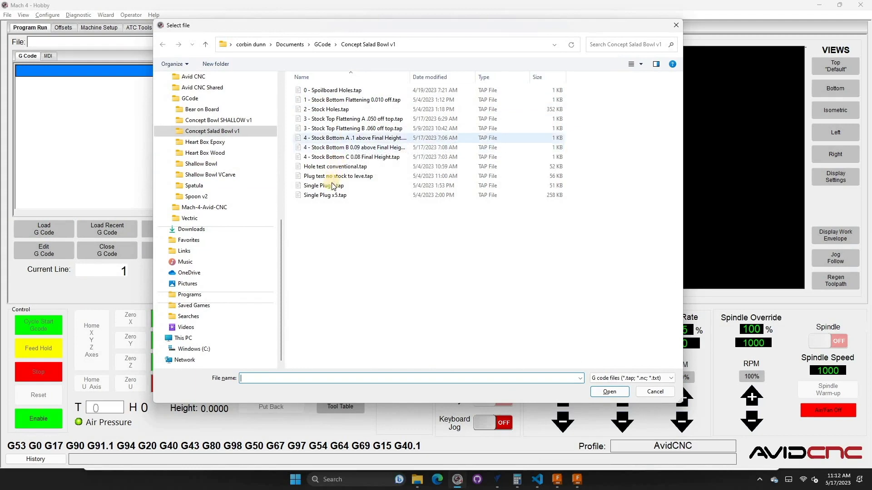
{"action": "left_click", "coordinate": [214, 120]}
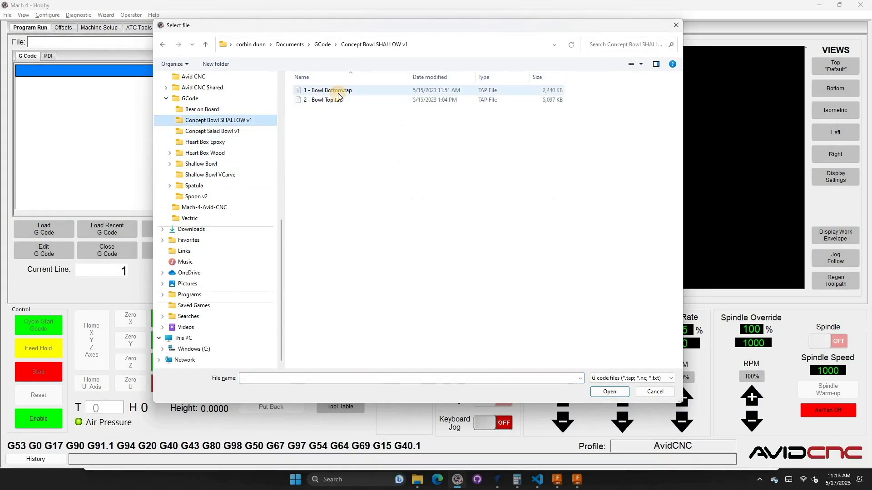
{"action": "double_click", "coordinate": [338, 93]}
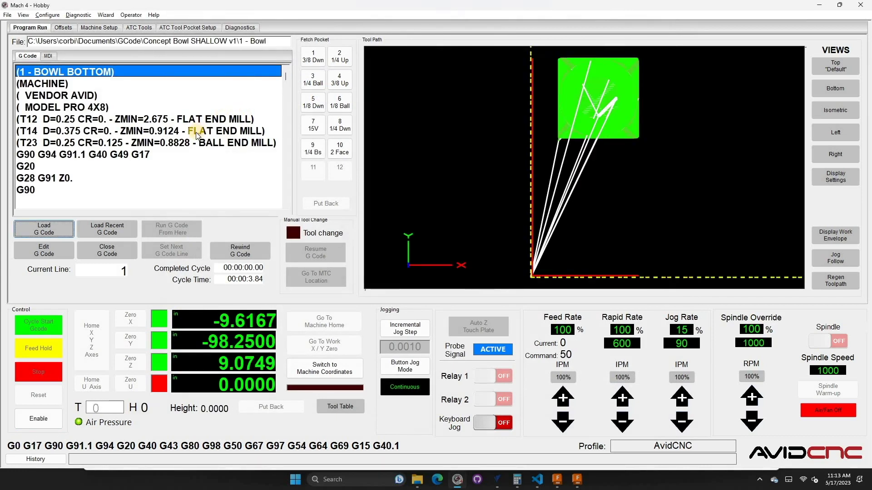
Step: Inspect the T14 M6 tool-change and G43 H14 tool-height lines in the loaded program
{"action": "scroll", "coordinate": [64, 131], "scroll_direction": "down", "scroll_amount": 3}
{"action": "left_click", "coordinate": [52, 132]}
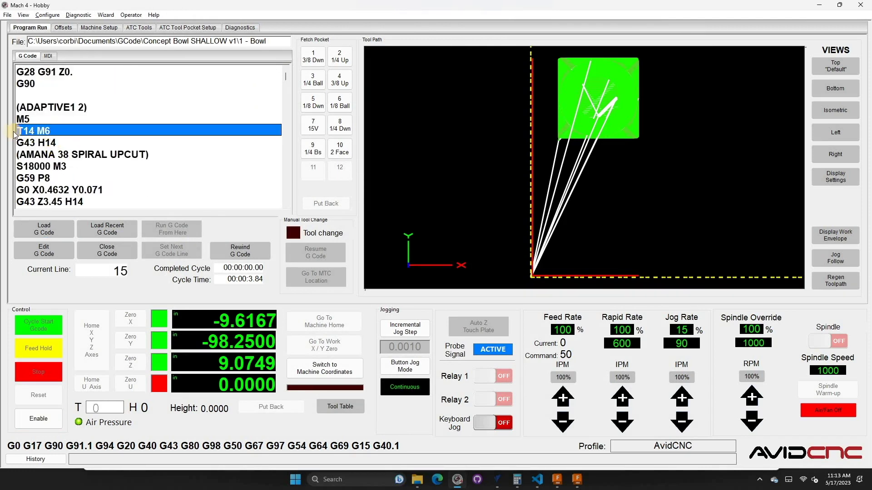
{"action": "left_click", "coordinate": [37, 144]}
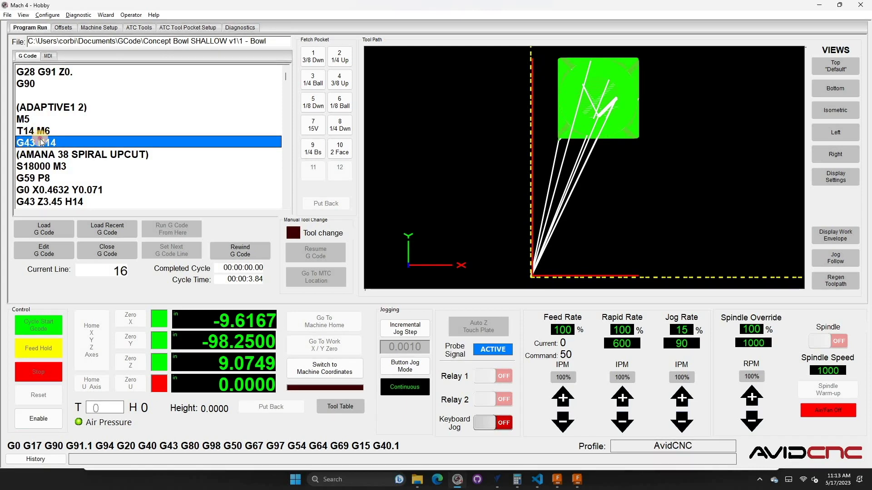
{"action": "left_click", "coordinate": [40, 133]}
{"action": "left_click", "coordinate": [40, 138]}
{"action": "left_click", "coordinate": [40, 133]}
{"action": "left_click", "coordinate": [40, 138]}
{"action": "left_click", "coordinate": [43, 132]}
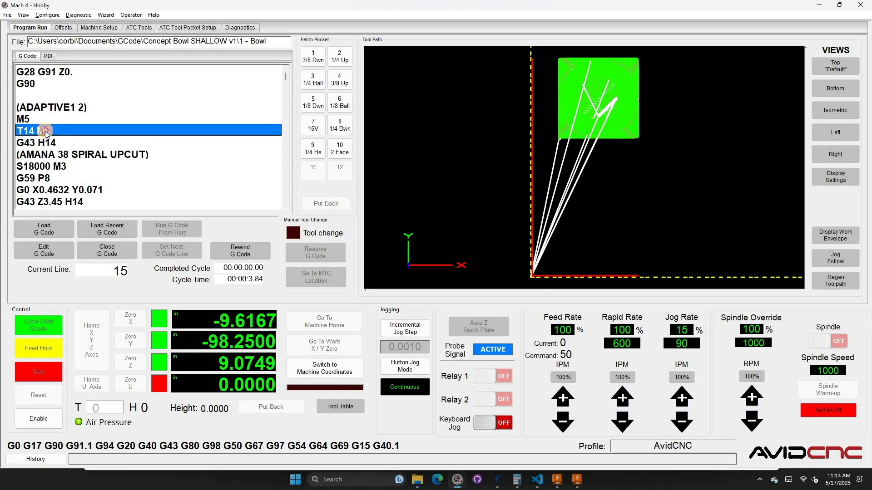
{"action": "left_click", "coordinate": [45, 139]}
{"action": "left_click", "coordinate": [49, 132]}
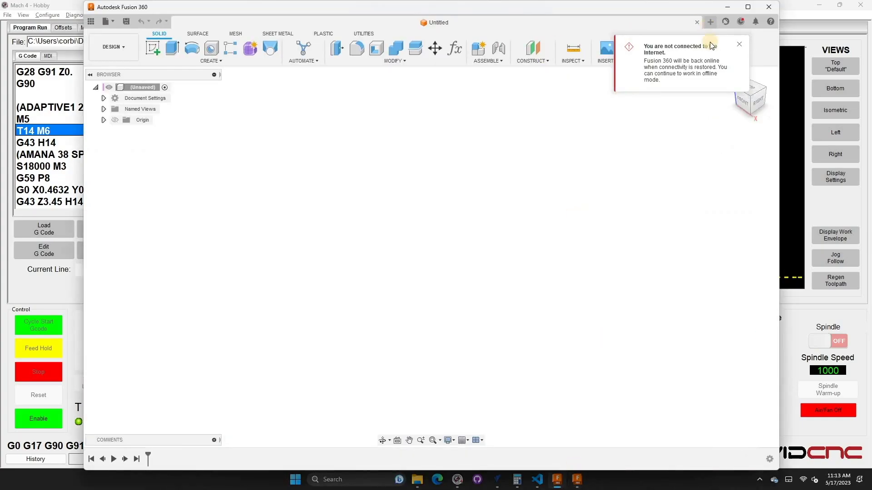
Step: Dismiss the offline notification and switch the design from DESIGN to the MANUFACTURE workspace
{"action": "left_click", "coordinate": [739, 44]}
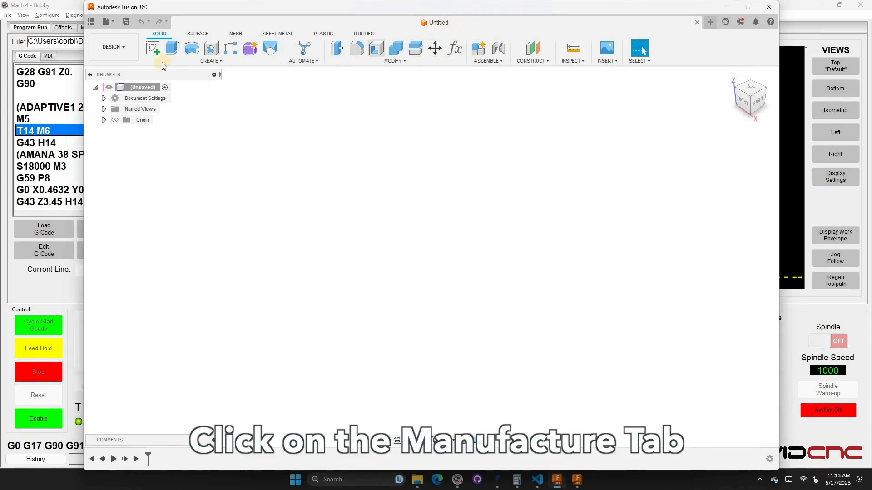
{"action": "left_click", "coordinate": [114, 47]}
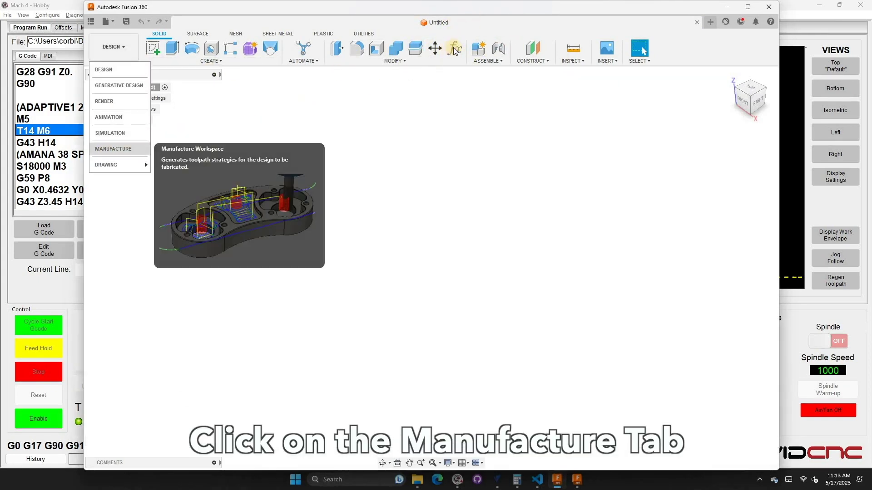
{"action": "left_click", "coordinate": [113, 149]}
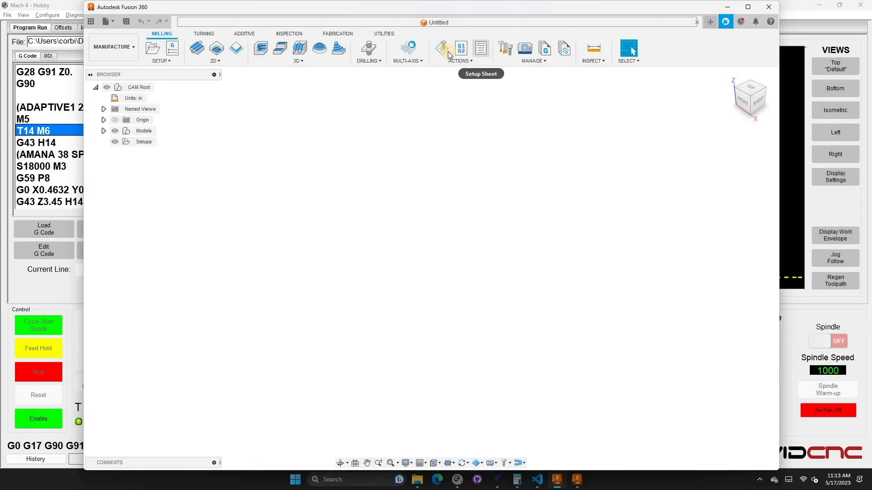
{"action": "left_click", "coordinate": [526, 51]}
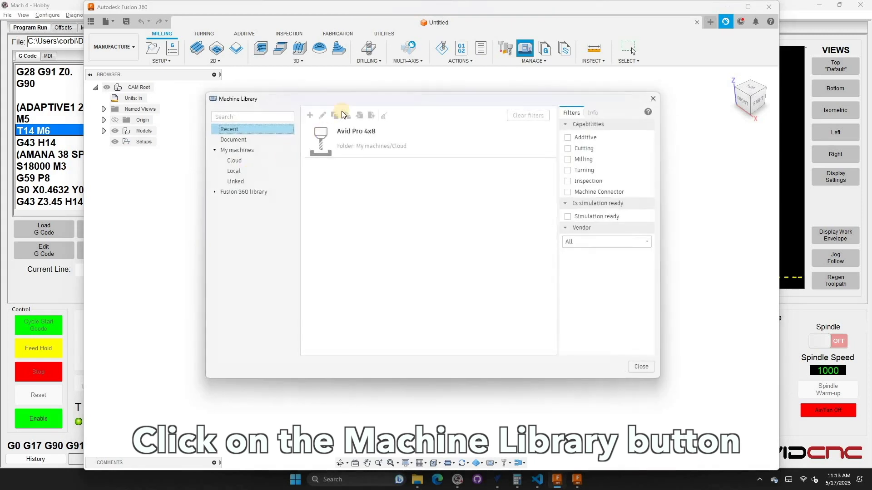
{"action": "left_click", "coordinate": [417, 134]}
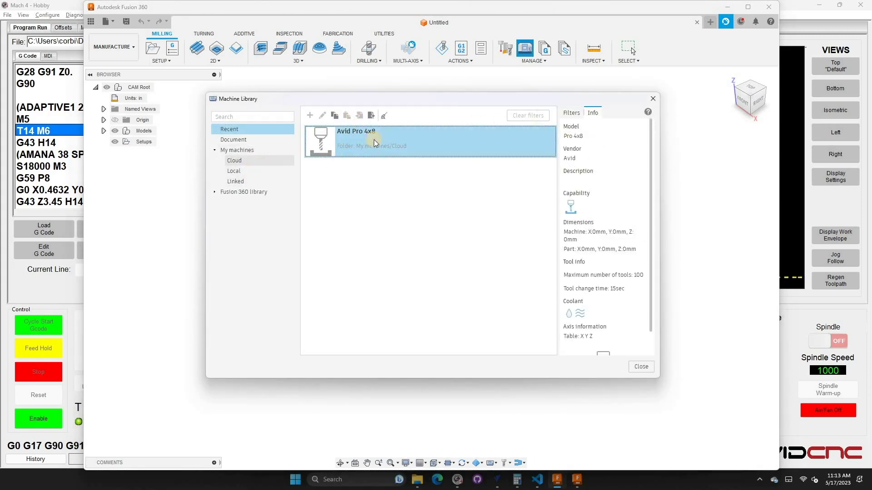
{"action": "left_click", "coordinate": [234, 160]}
{"action": "left_click", "coordinate": [382, 170]}
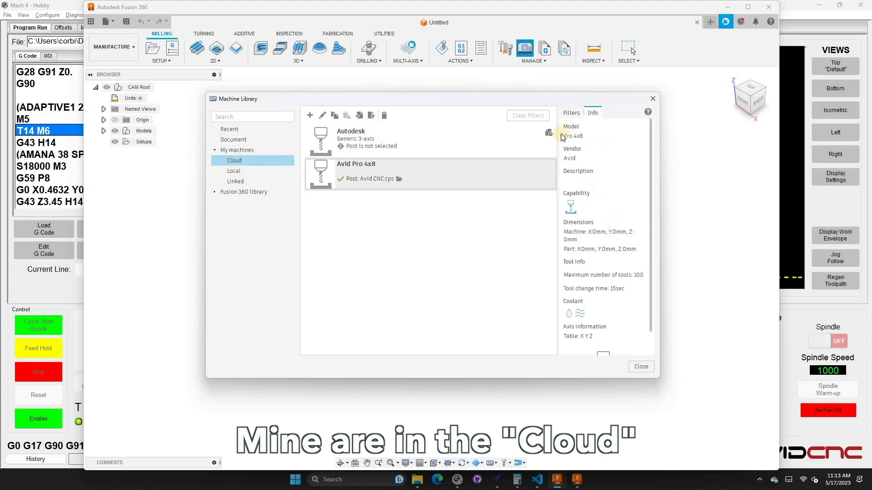
{"action": "left_click", "coordinate": [399, 181]}
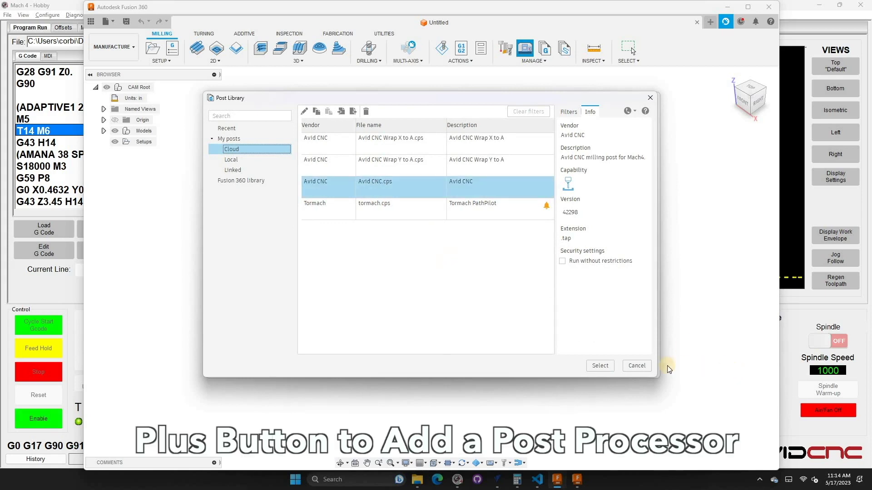
{"action": "left_click", "coordinate": [638, 365]}
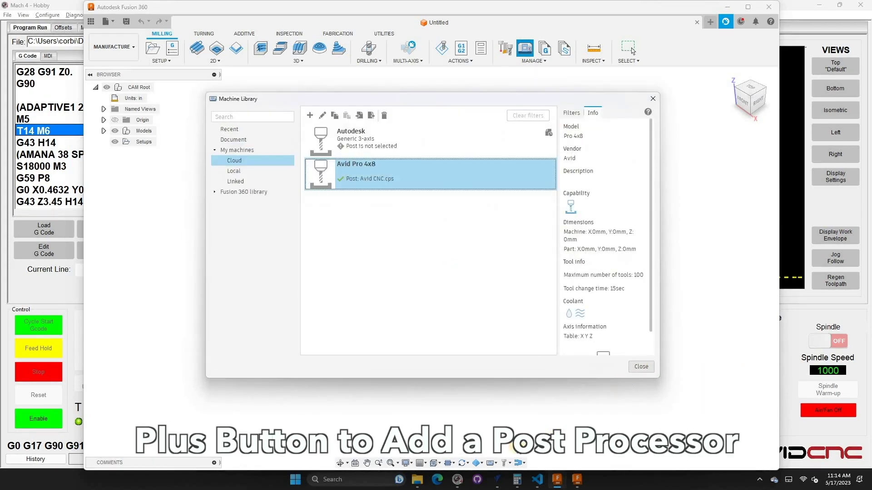
{"action": "left_click", "coordinate": [641, 366]}
{"action": "left_click", "coordinate": [418, 480]}
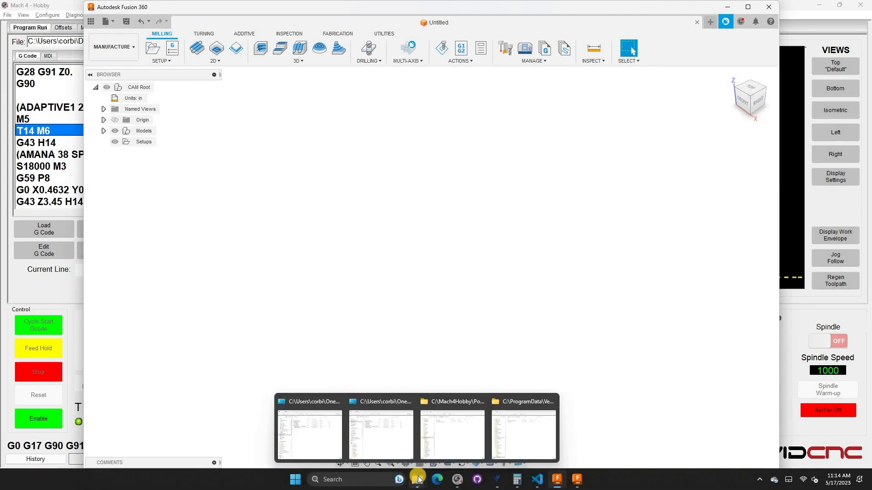
Step: Find the first 'm6' match in Avid CNC.cps and mark the useM6 property on line 43
{"action": "key", "text": "alt+Tab"}
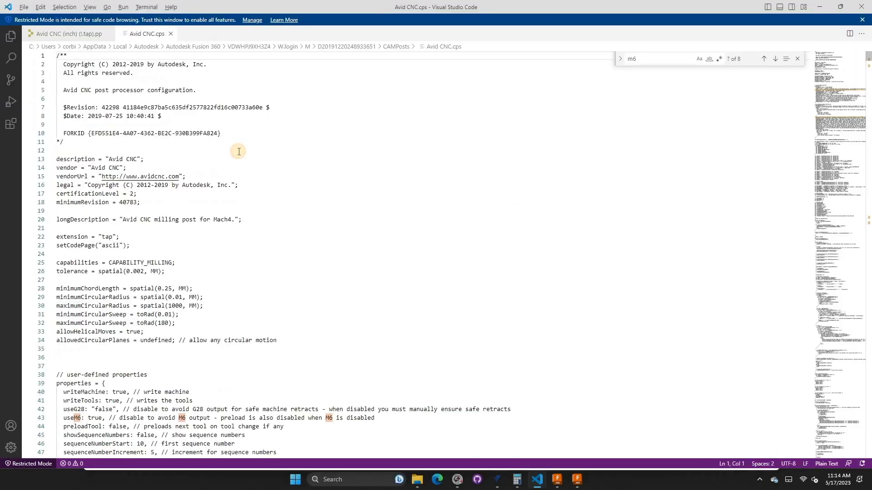
{"action": "left_click", "coordinate": [239, 151]}
{"action": "key", "text": "F3"}
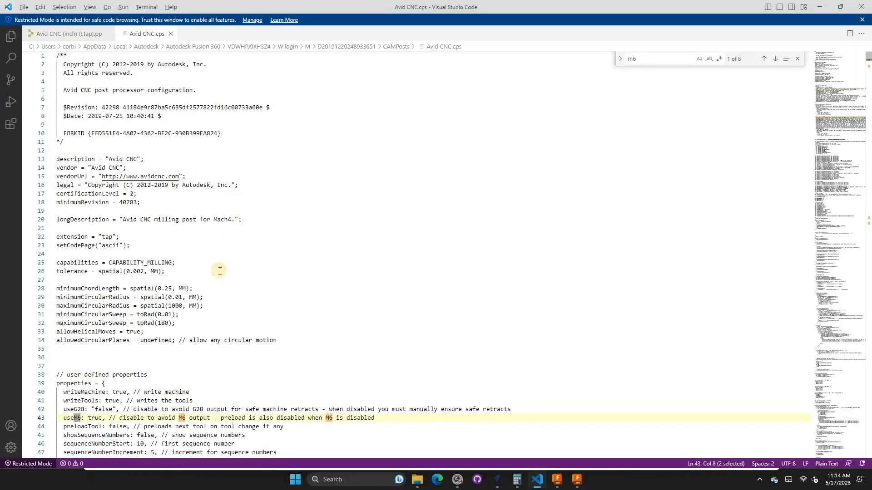
{"action": "scroll", "coordinate": [137, 422], "scroll_direction": "down", "scroll_amount": 2}
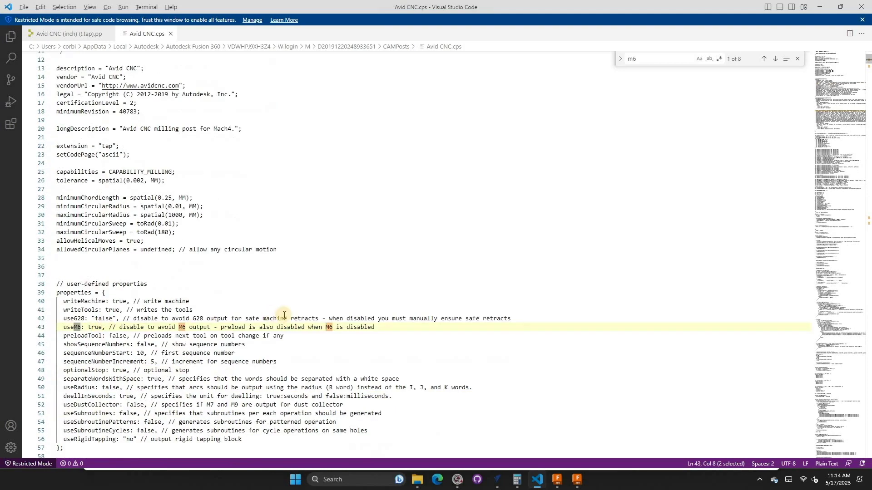
{"action": "left_click_drag", "start_coordinate": [259, 327], "coordinate": [58, 327]}
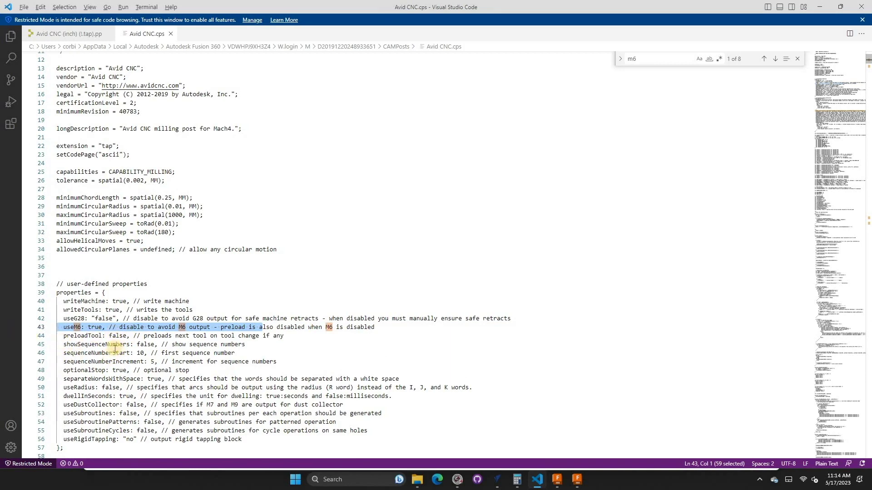
Step: Step to the useM6 check near line 838 and select its tool-preload code
{"action": "key", "text": "F3"}
{"action": "key", "text": "F3"}
{"action": "key", "text": "F3"}
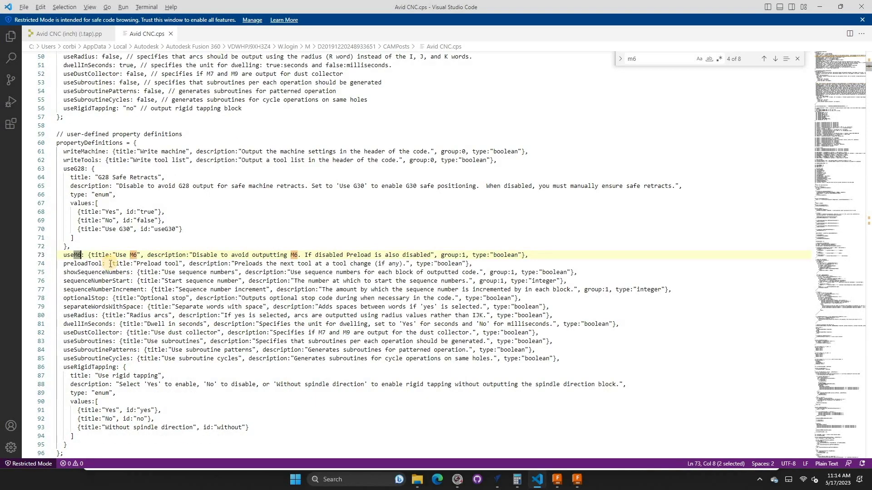
{"action": "key", "text": "F3"}
{"action": "key", "text": "F3"}
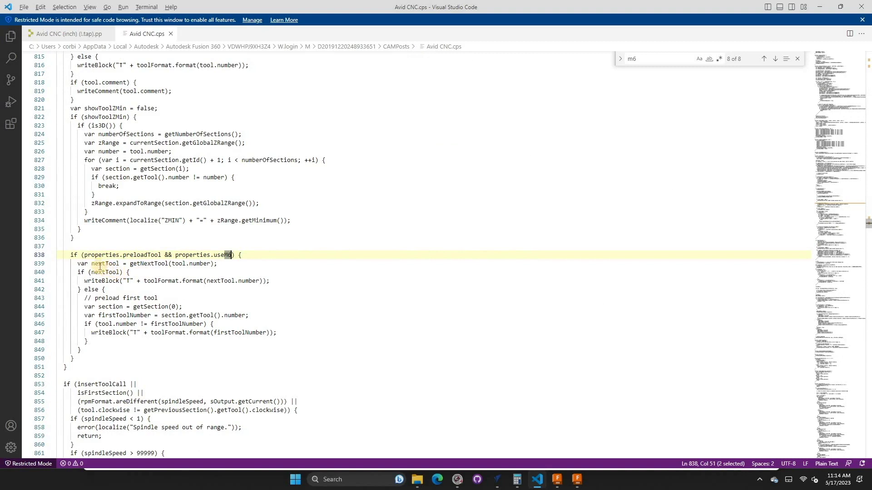
{"action": "left_click_drag", "start_coordinate": [102, 264], "coordinate": [105, 333]}
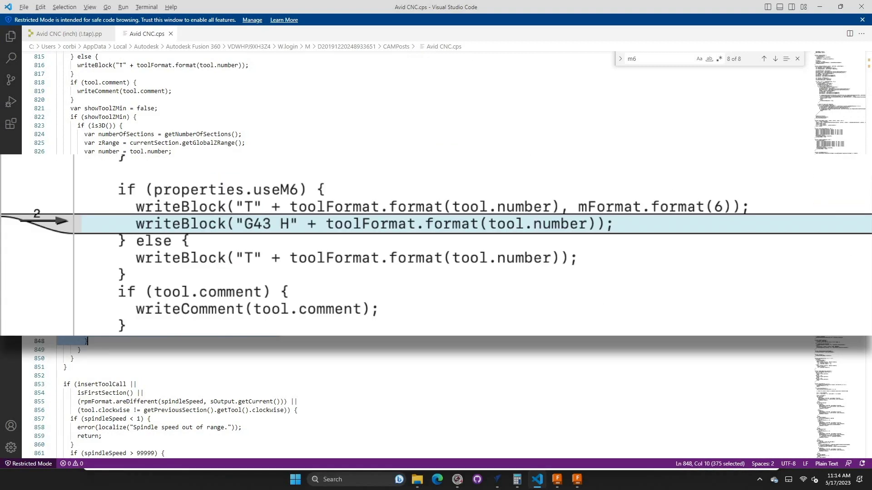